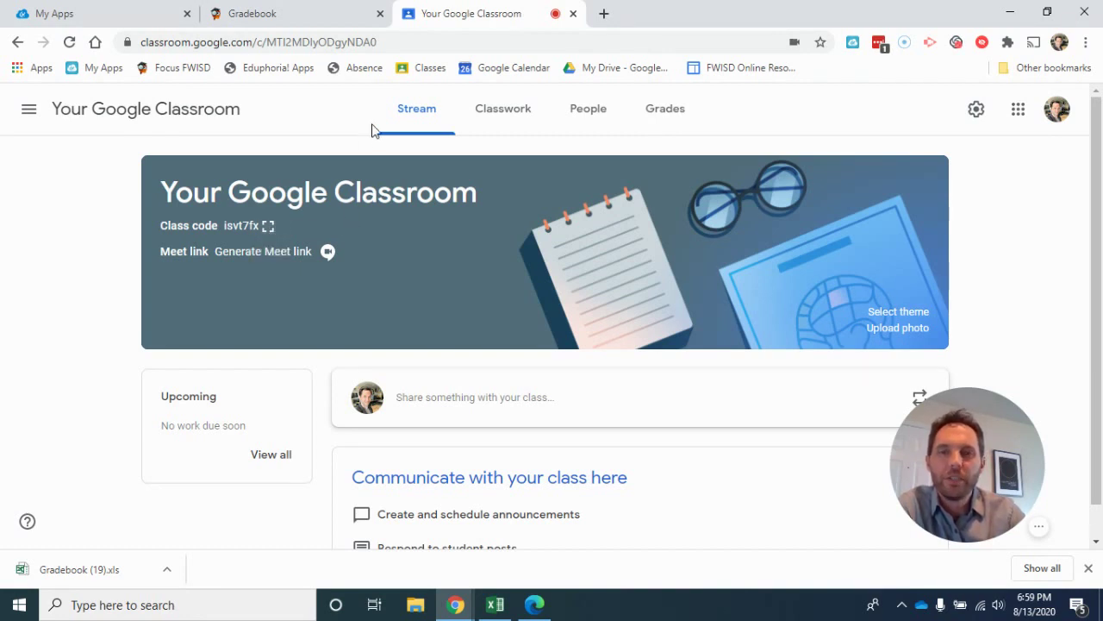
pyautogui.click(589, 120)
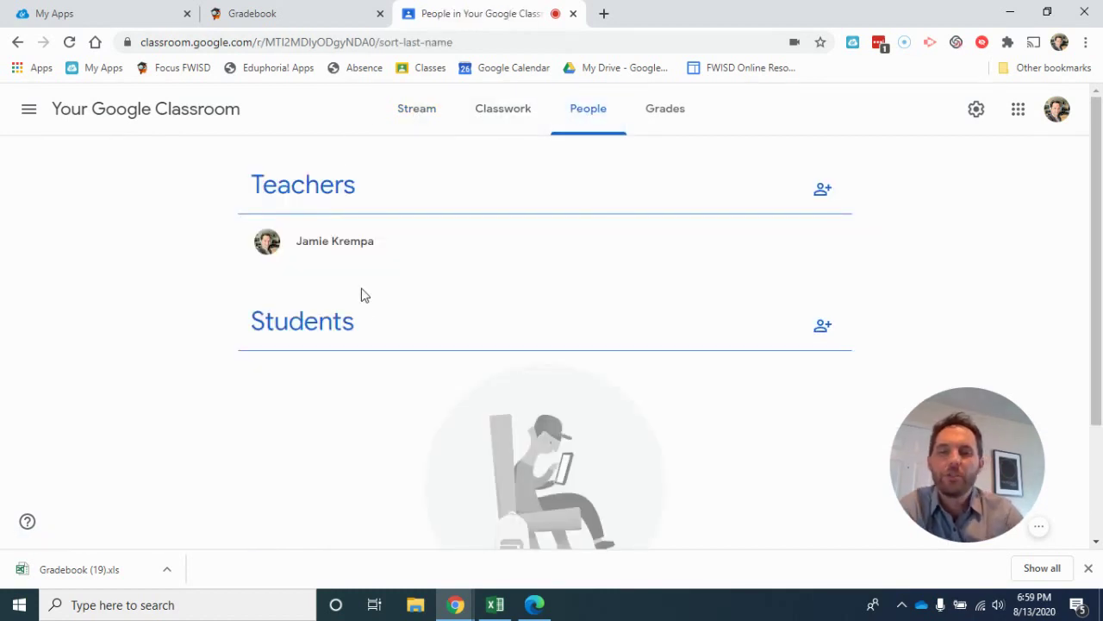
pyautogui.click(821, 331)
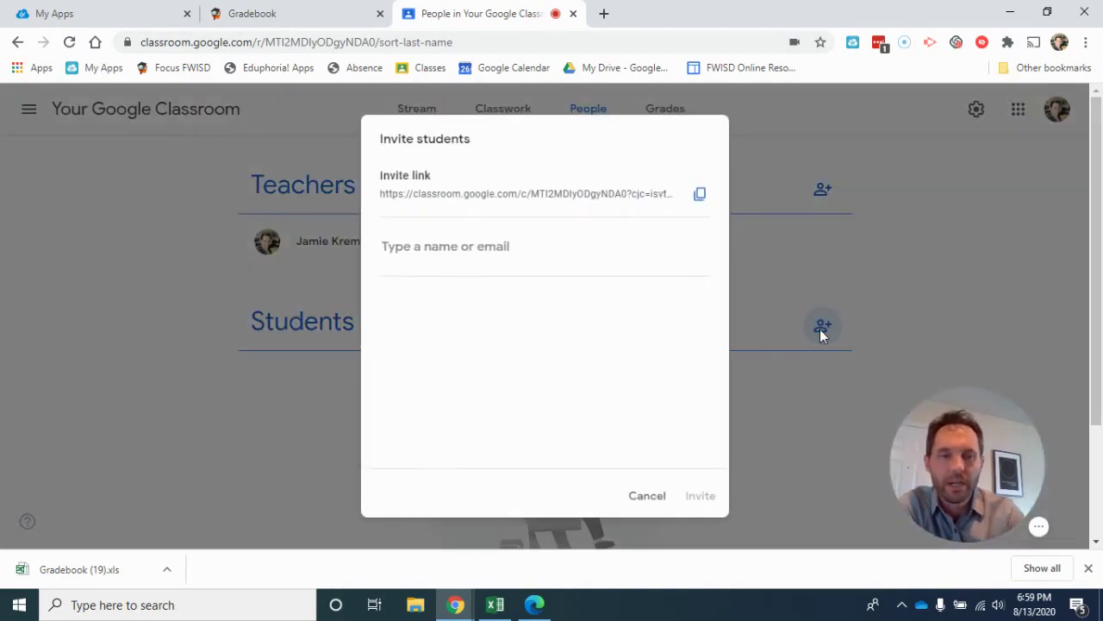
pyautogui.click(406, 248)
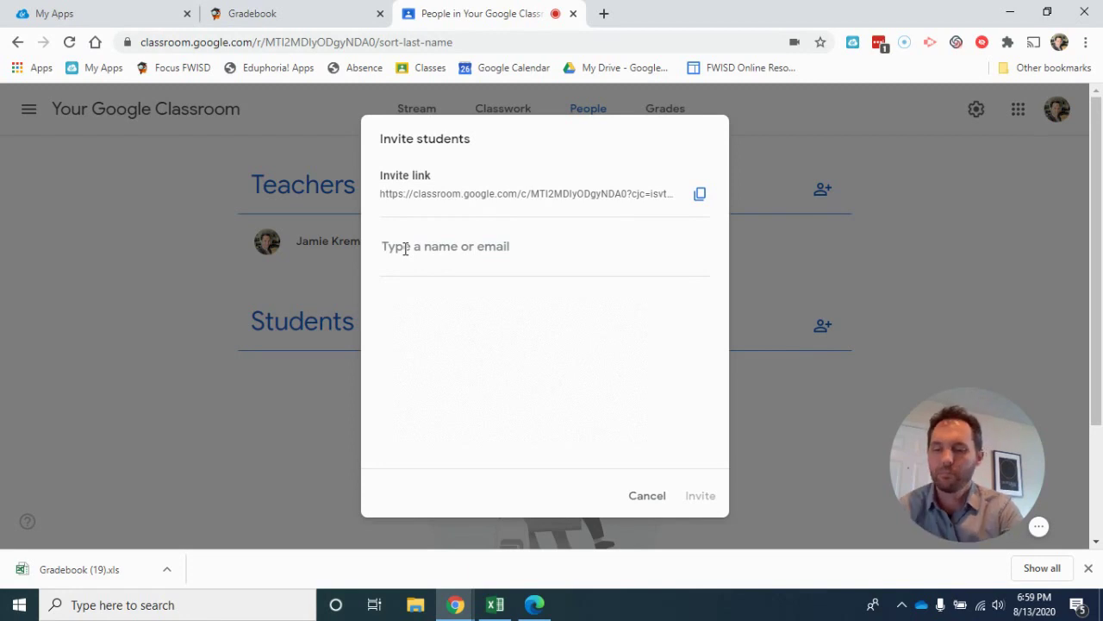
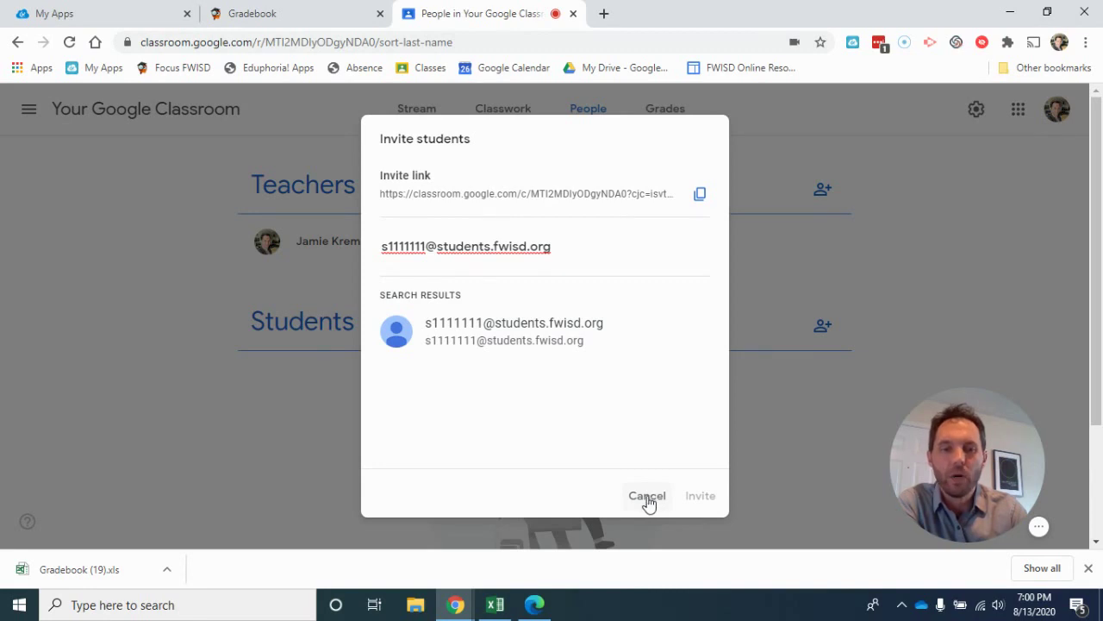
pyautogui.press('Return')
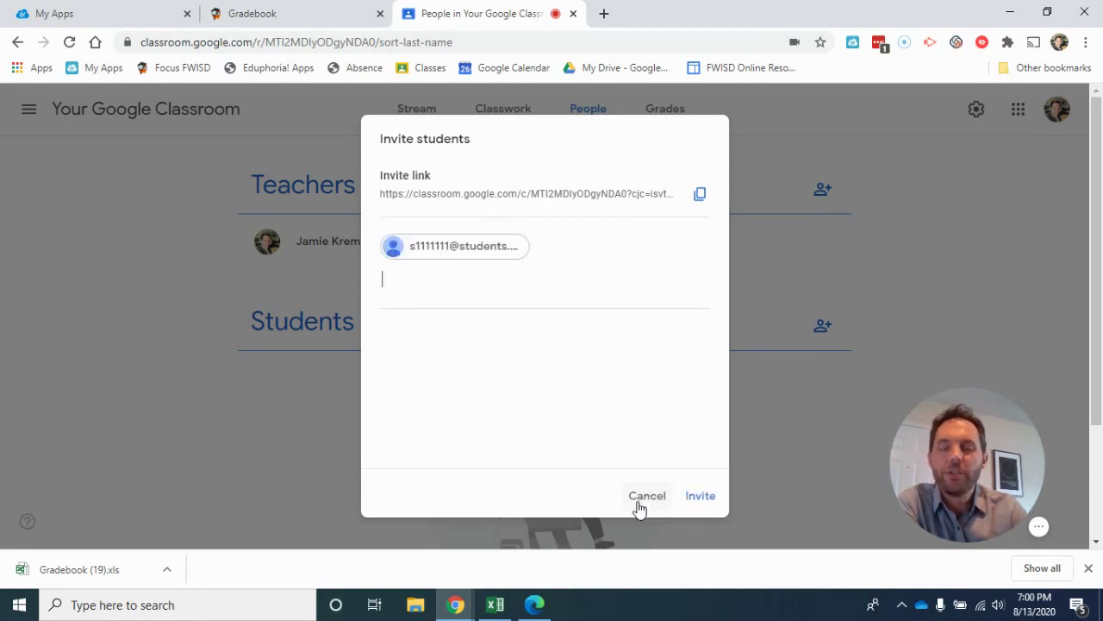
pyautogui.click(639, 505)
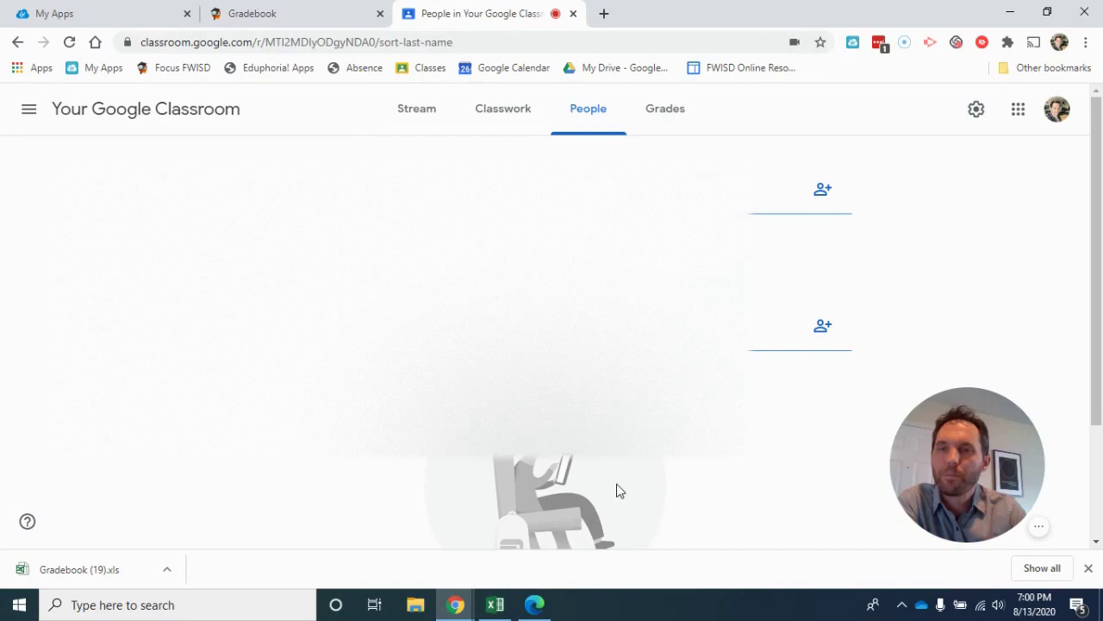
# - Export the 24-student Focus gradebook as Gradebook (20).xls and close the Gradebook tab
pyautogui.click(271, 19)
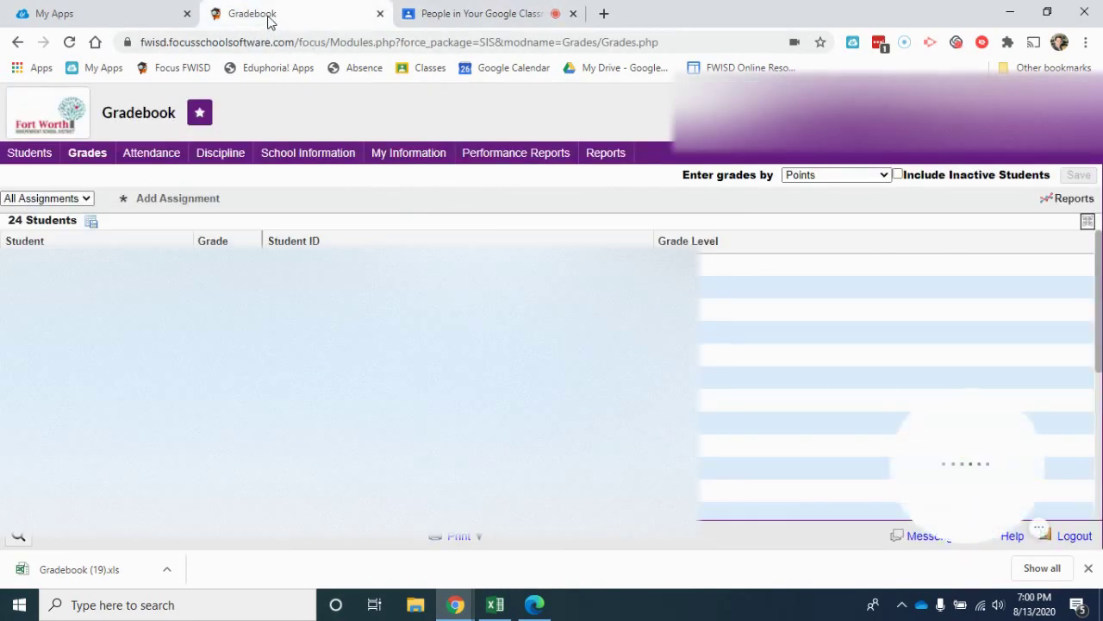
pyautogui.click(98, 155)
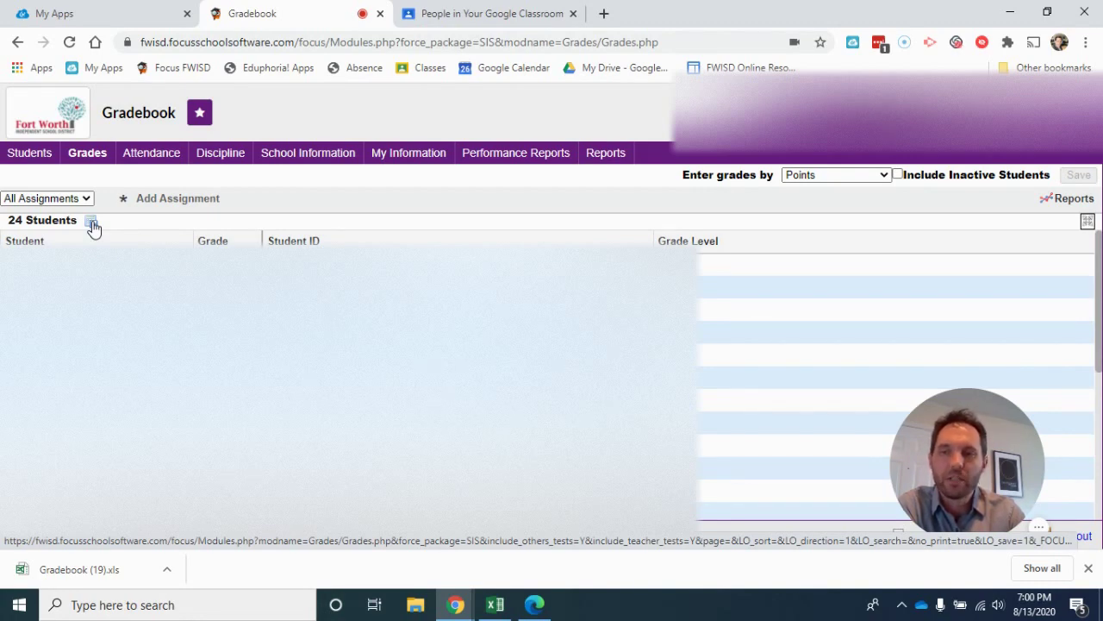
pyautogui.click(91, 225)
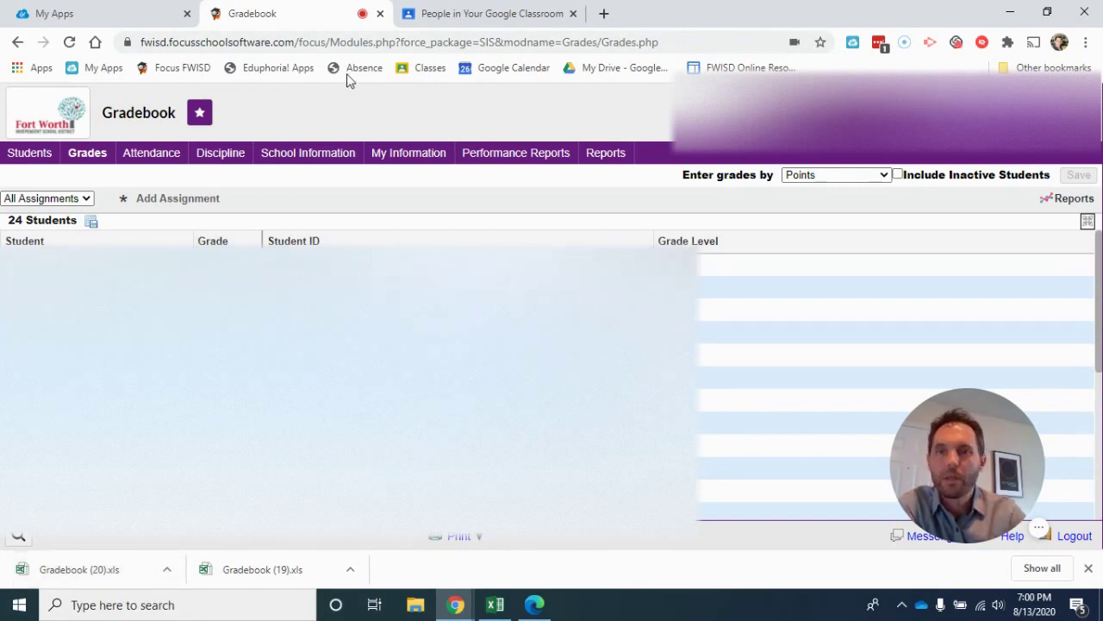
pyautogui.click(381, 14)
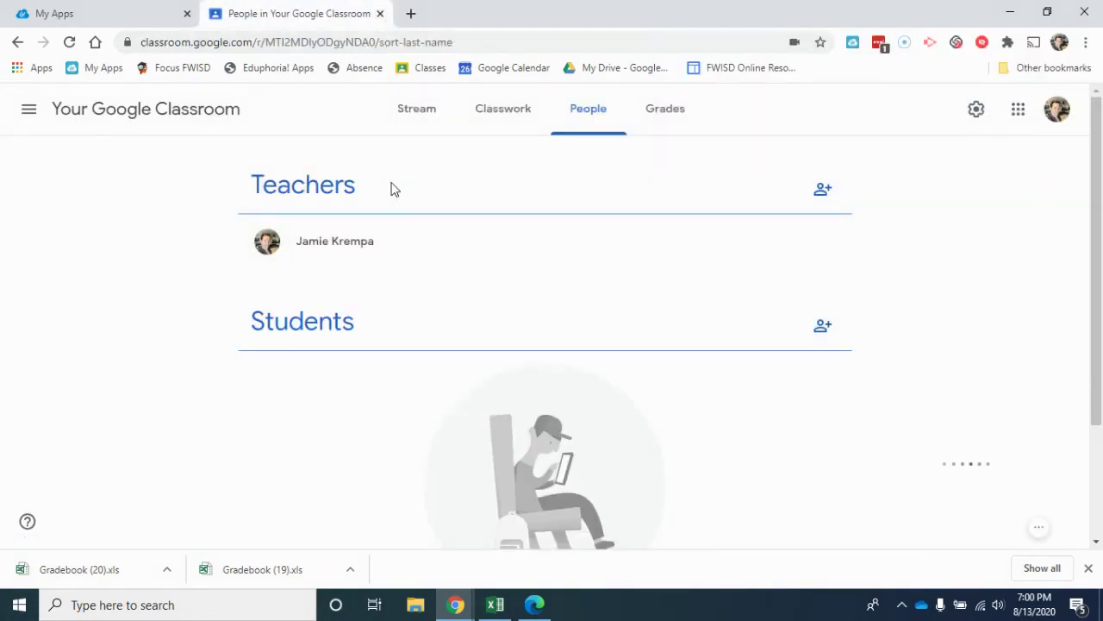
# - Bring up the exported gradebook in Excel, showing names, grades, Student IDs and grade levels
pyautogui.click(496, 604)
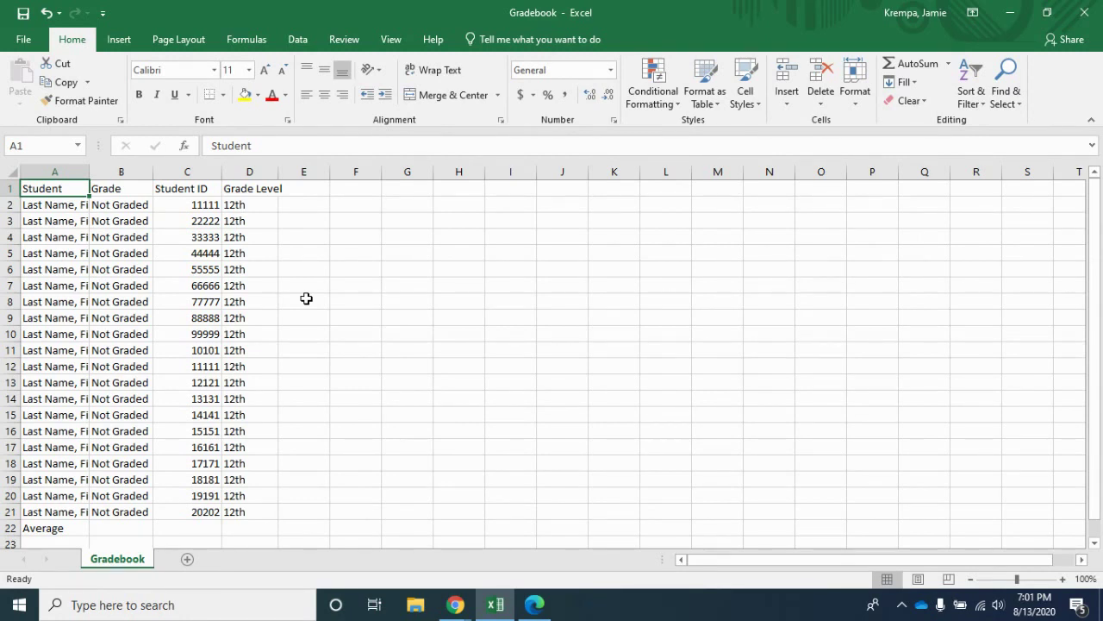
pyautogui.click(193, 188)
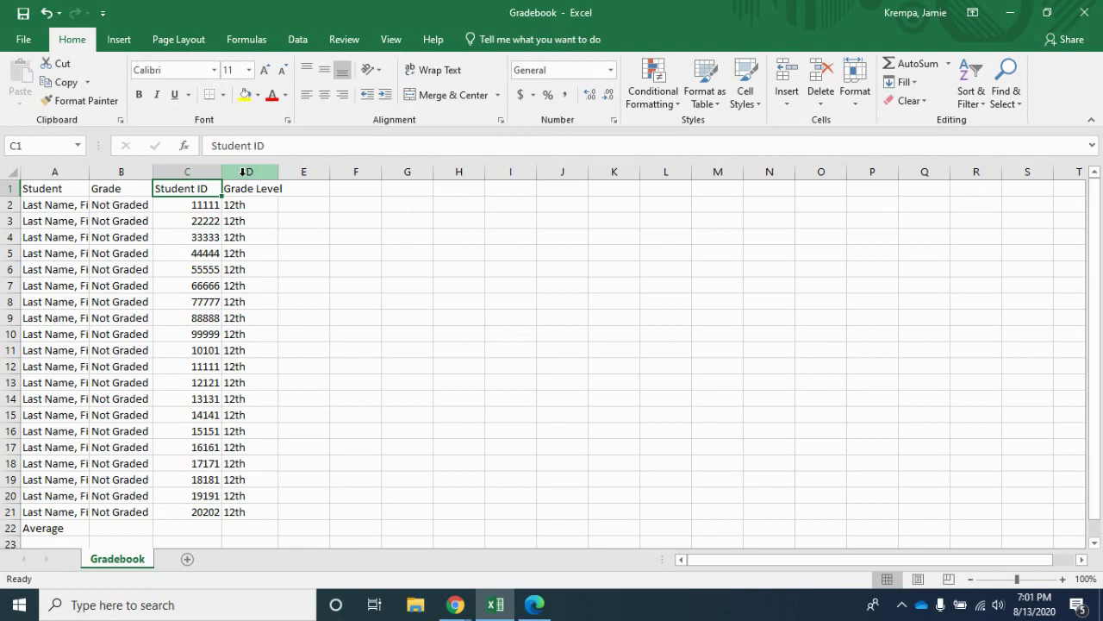
# - Insert an empty column D between Student ID and Grade Level
pyautogui.click(241, 172)
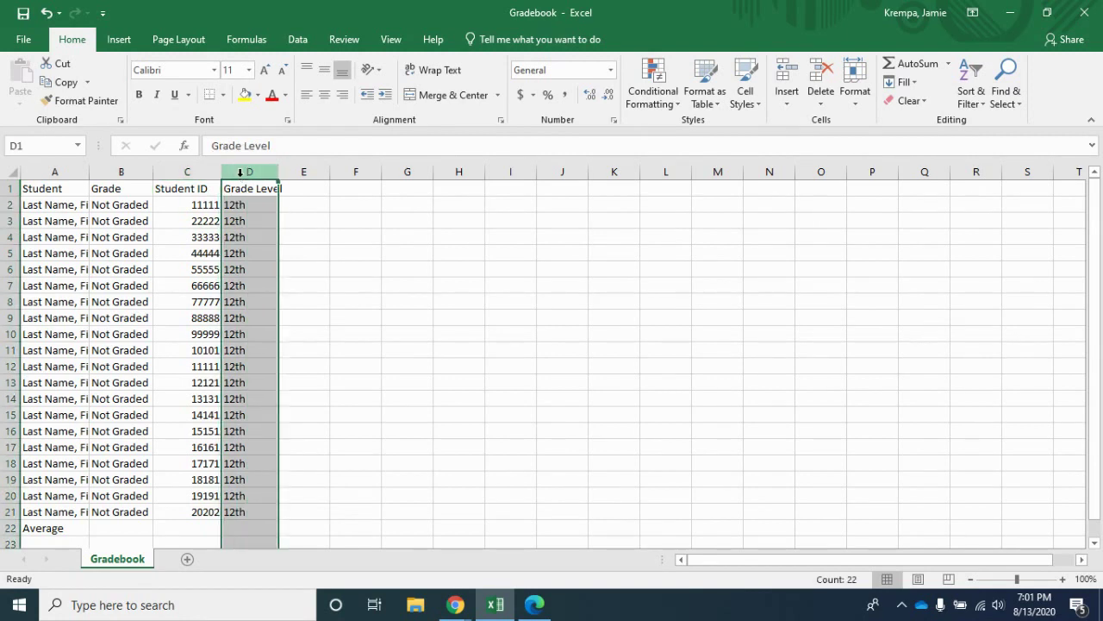
pyautogui.rightClick(240, 172)
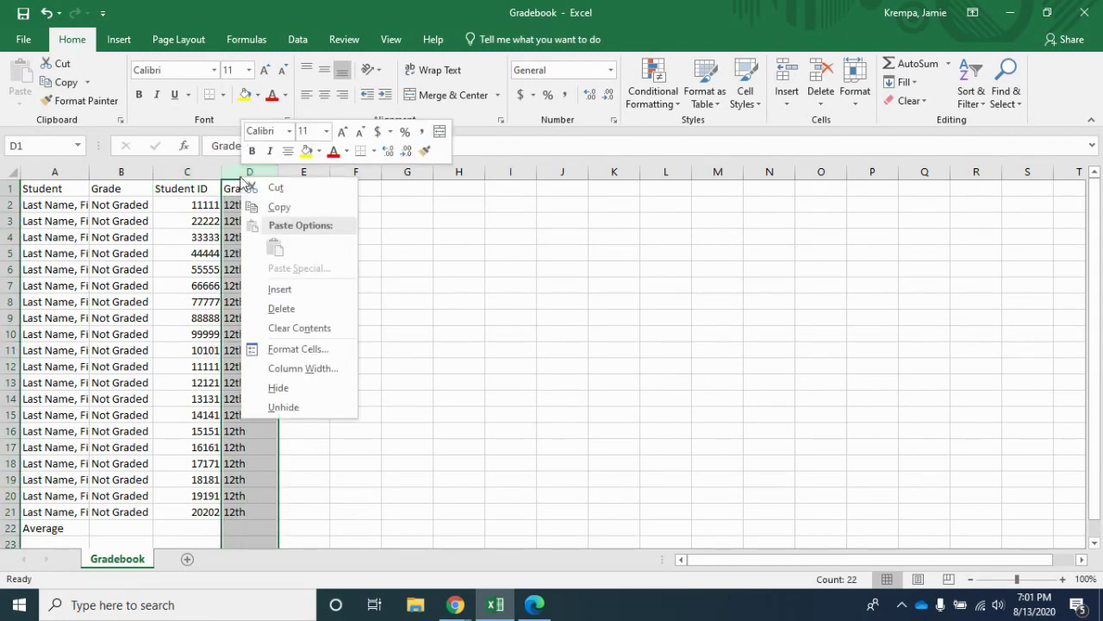
pyautogui.click(279, 290)
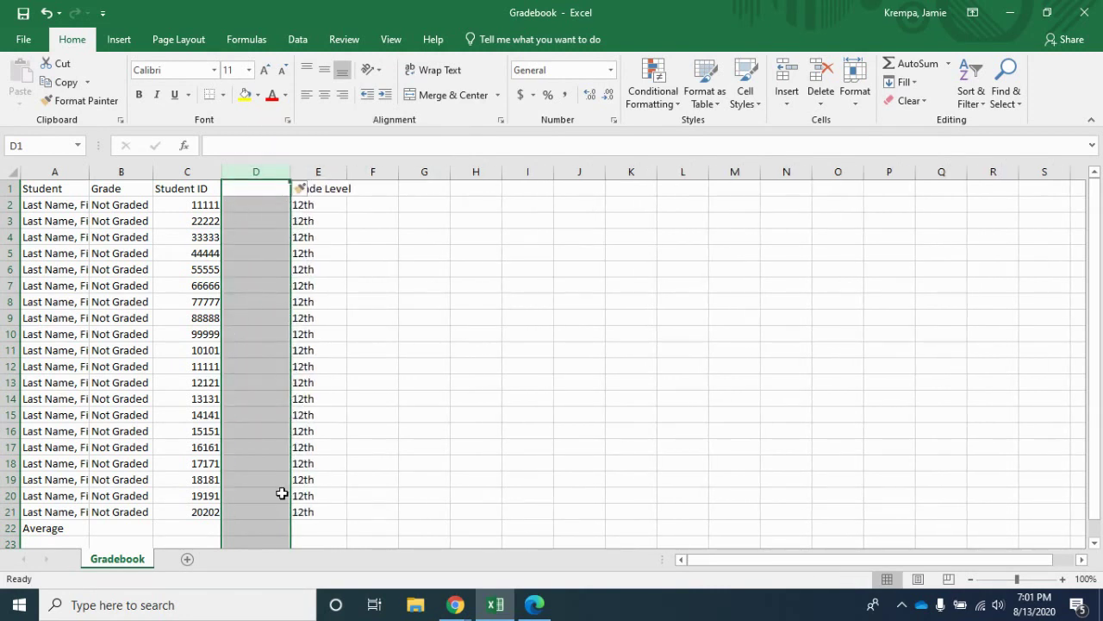
pyautogui.click(247, 207)
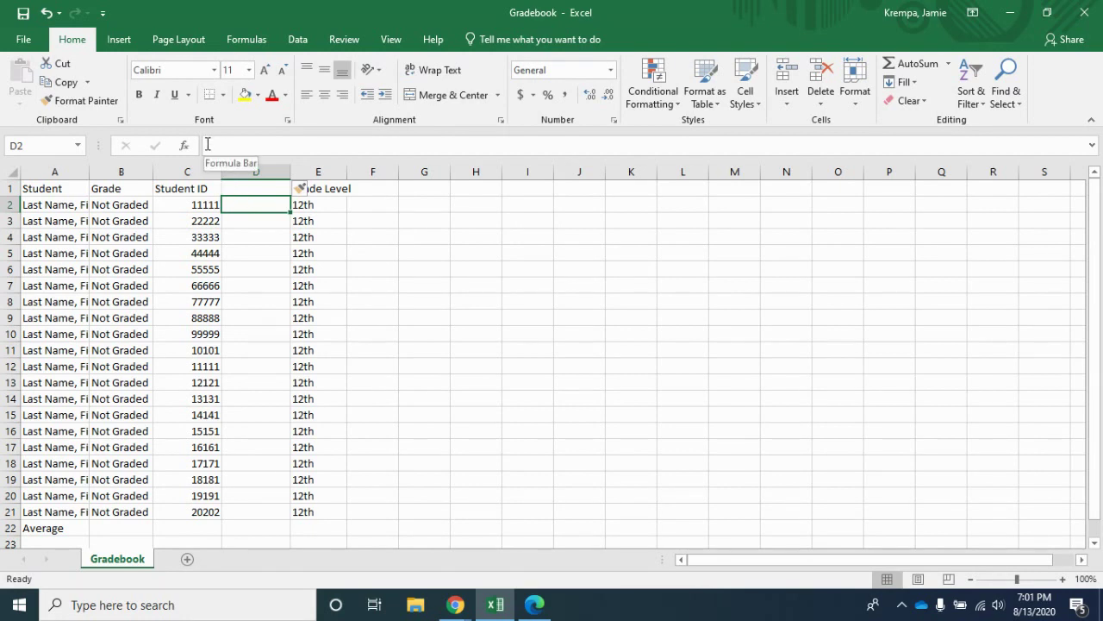
pyautogui.click(216, 146)
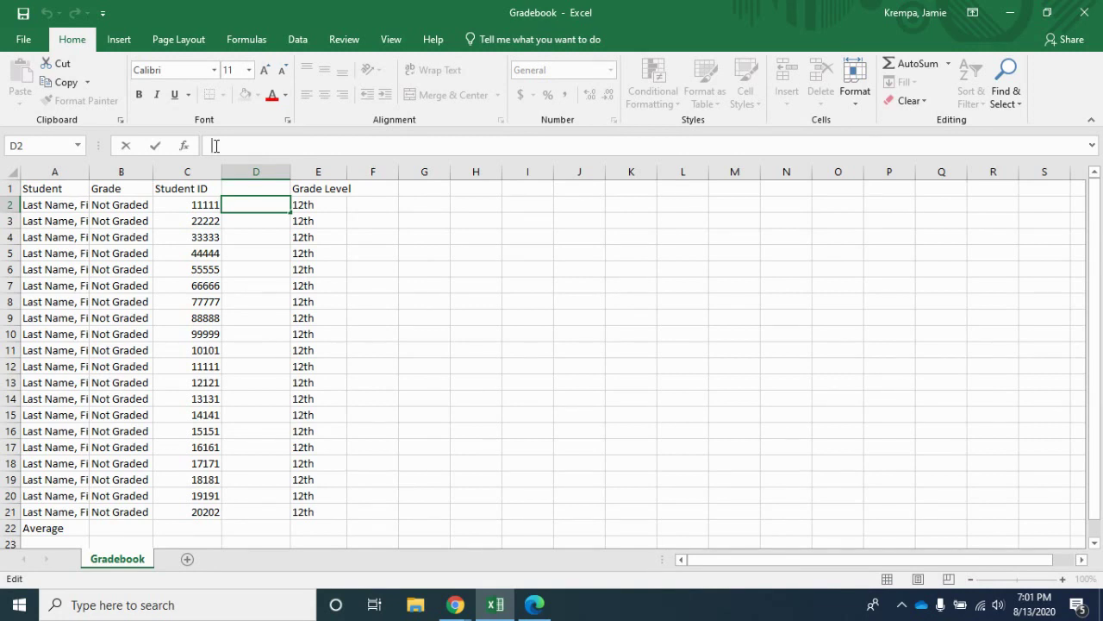
pyautogui.write('=')
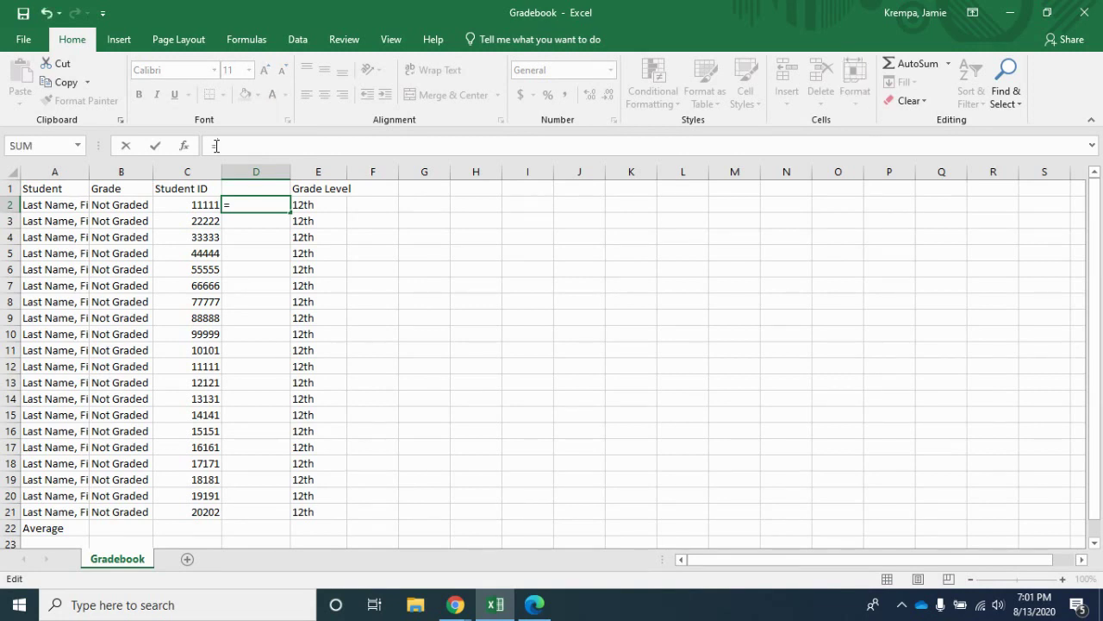
pyautogui.write('CO')
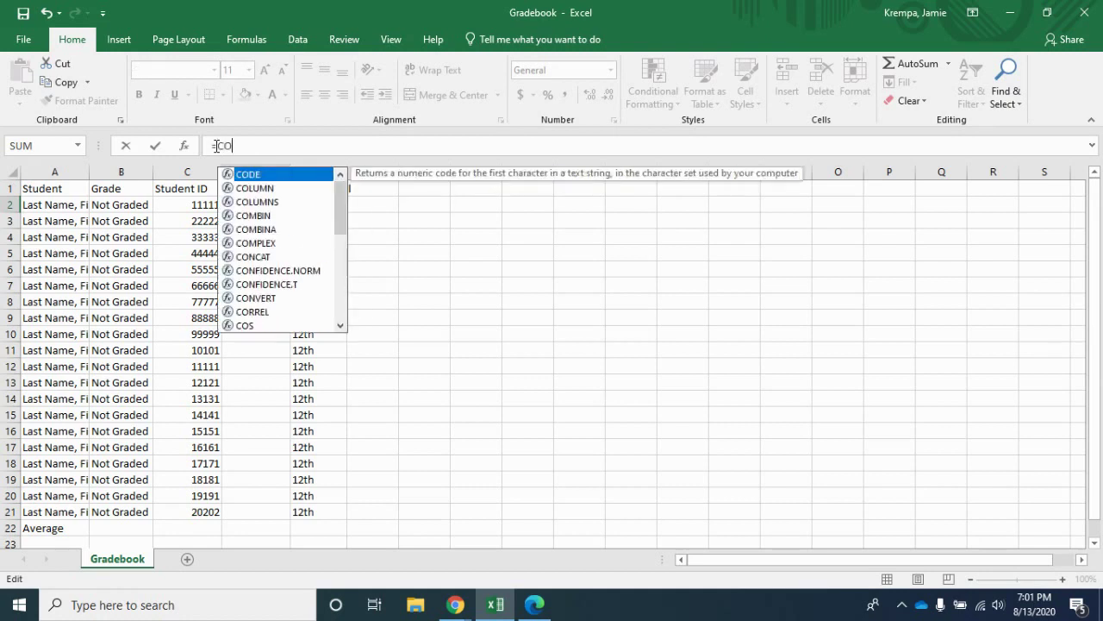
pyautogui.write('NCAT')
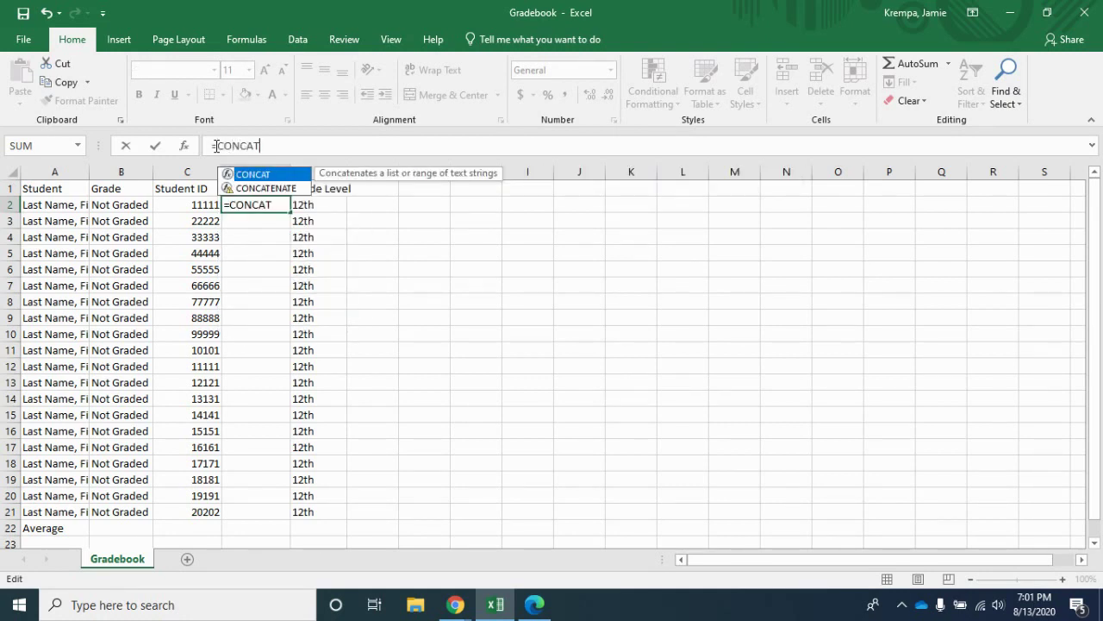
pyautogui.write('(')
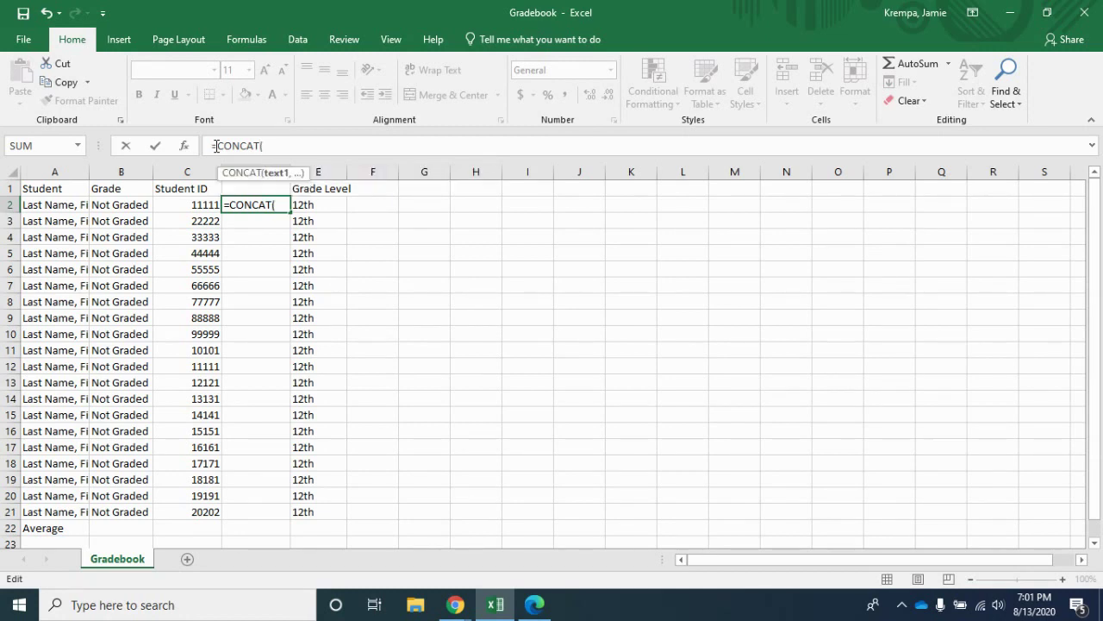
pyautogui.write('"')
pyautogui.write('s')
pyautogui.write('"')
pyautogui.write(',')
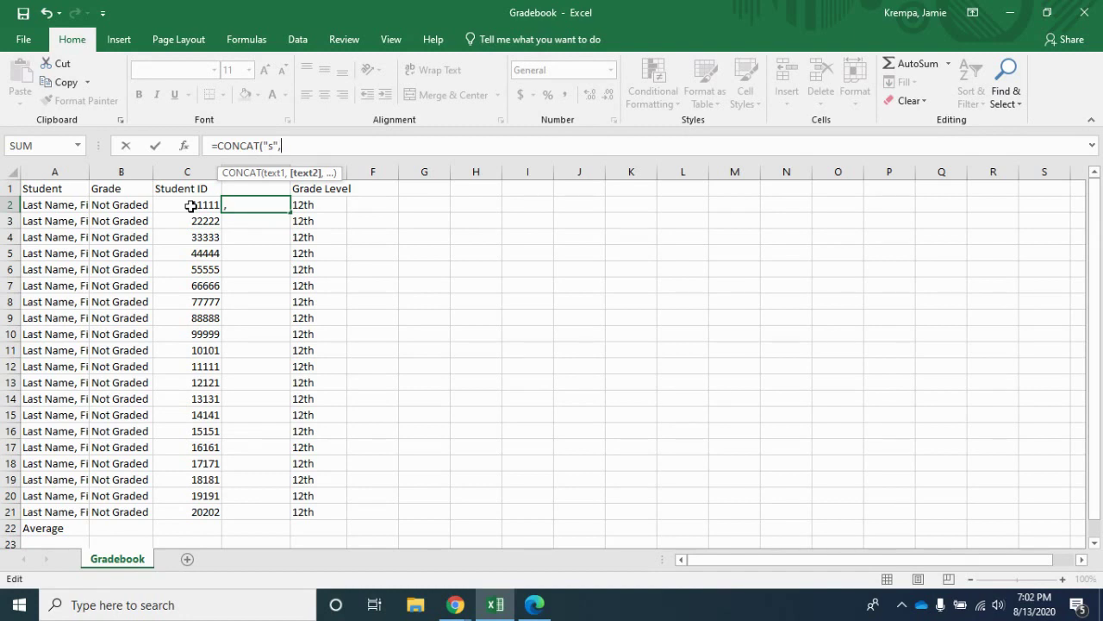
pyautogui.click(191, 206)
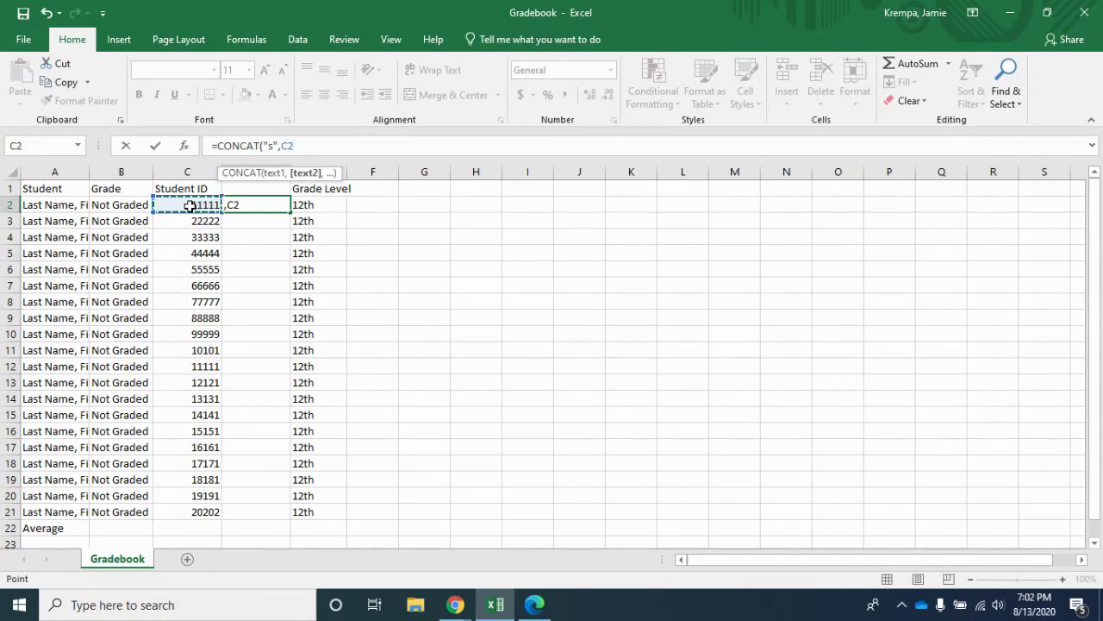
pyautogui.write(',"')
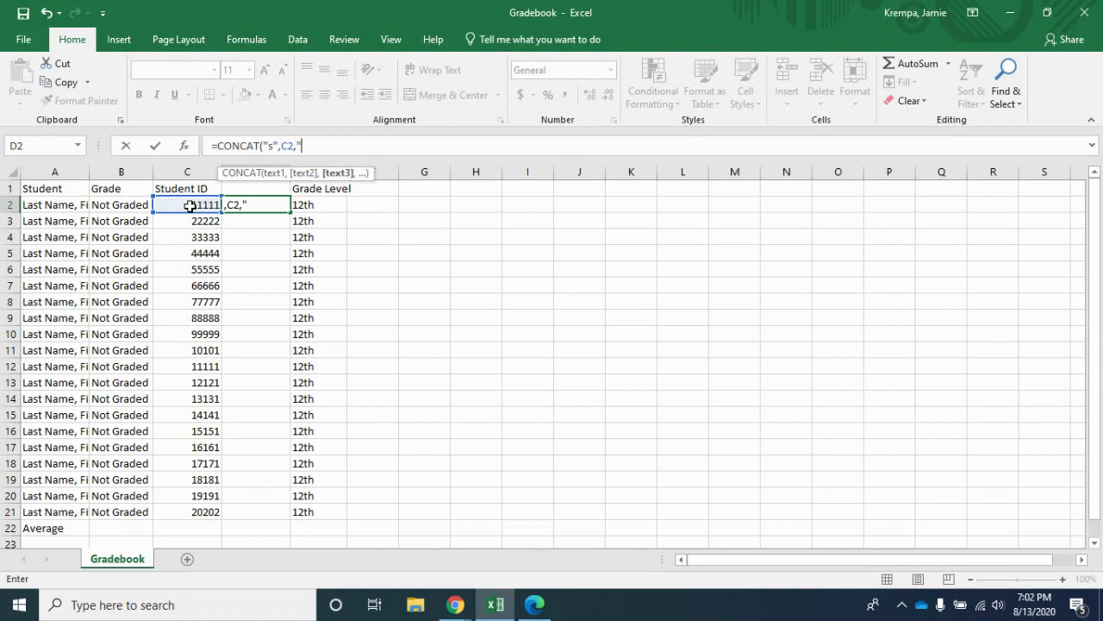
pyautogui.write('@stud')
pyautogui.write('ents.fwisd')
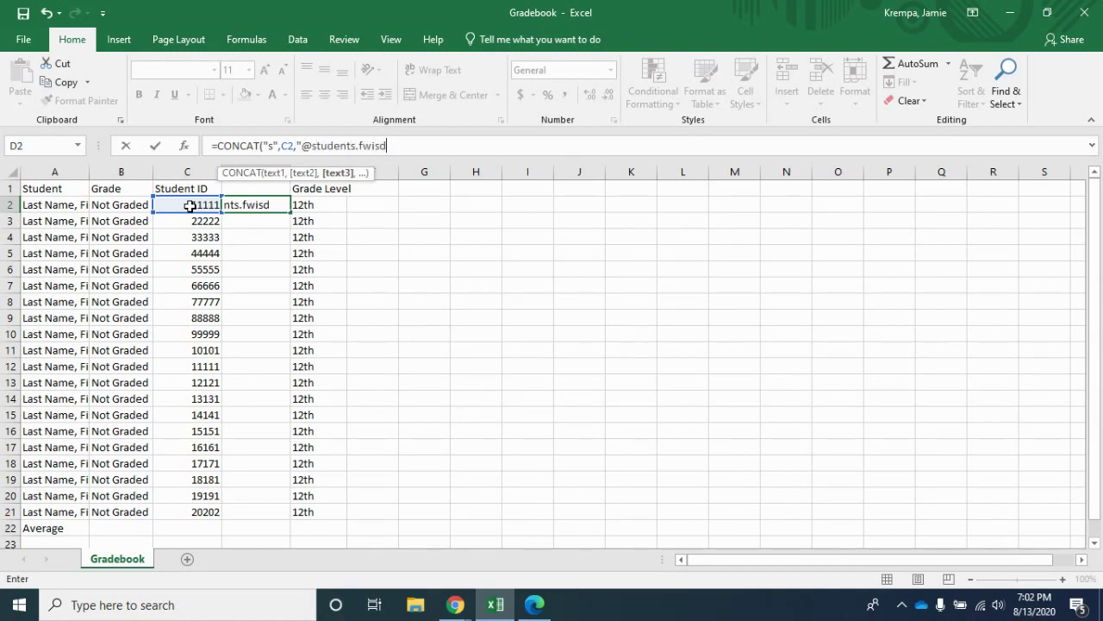
pyautogui.write('.org')
pyautogui.write('"')
pyautogui.write(')')
# - Widen column D, fill the email formula from D2 down to D21, and copy the addresses
pyautogui.press('Return')
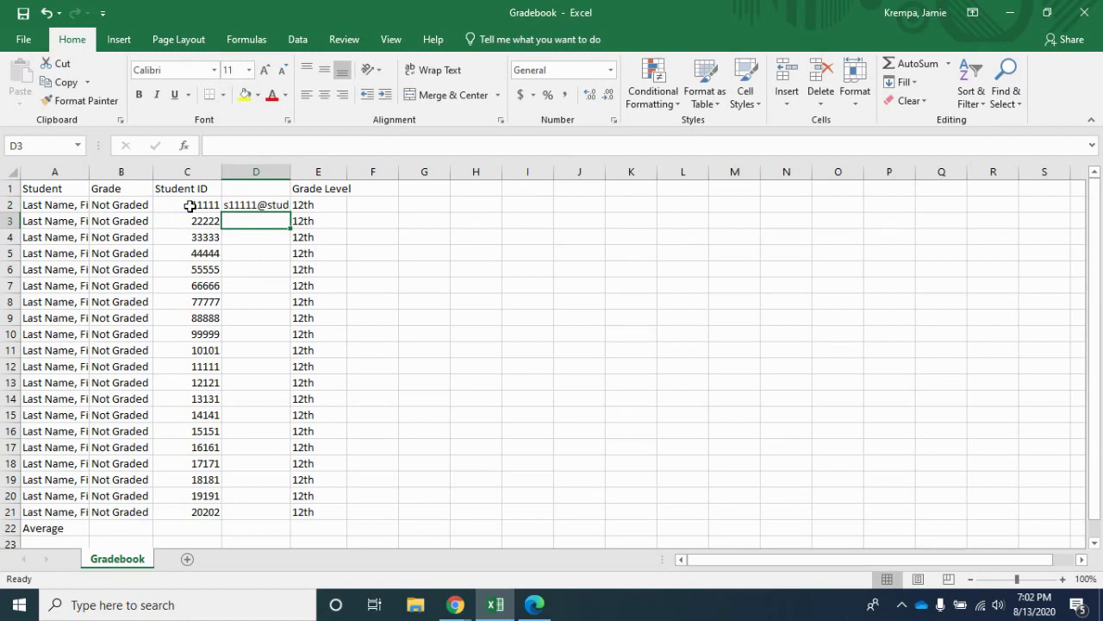
pyautogui.moveTo(291, 173); pyautogui.dragTo(407, 175)
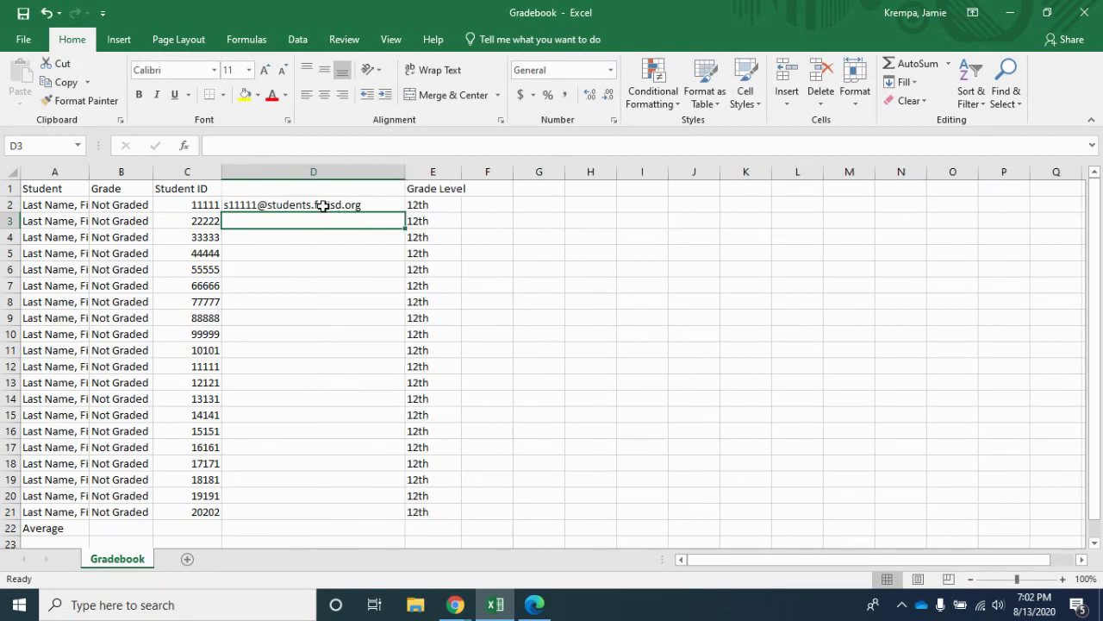
pyautogui.click(322, 206)
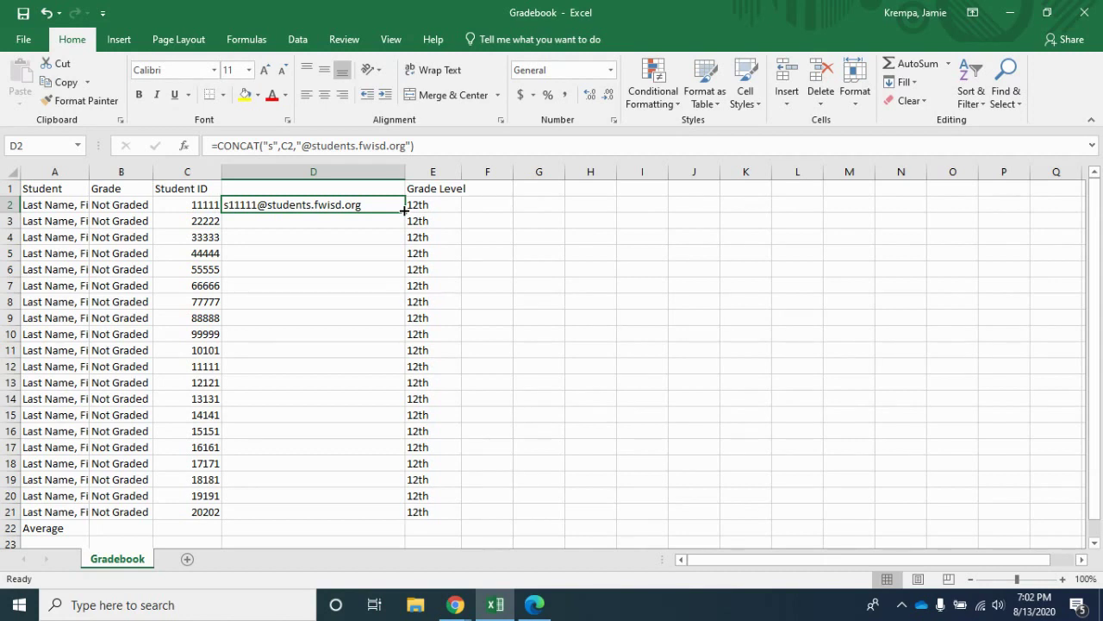
pyautogui.moveTo(404, 210); pyautogui.dragTo(400, 518)
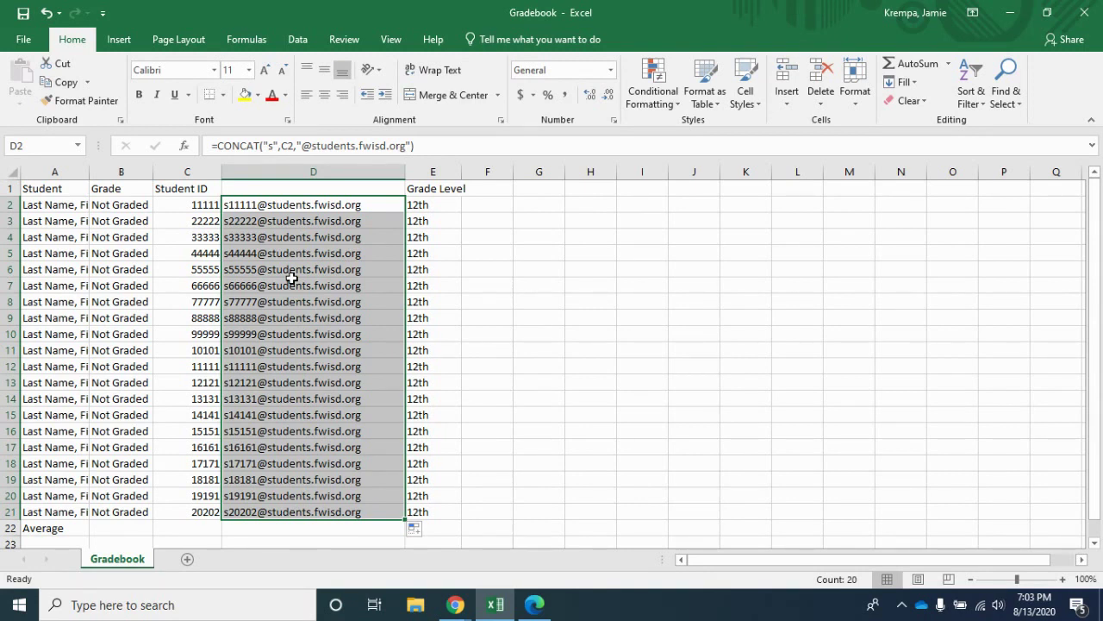
pyautogui.hotkey('ctrl', 'c')
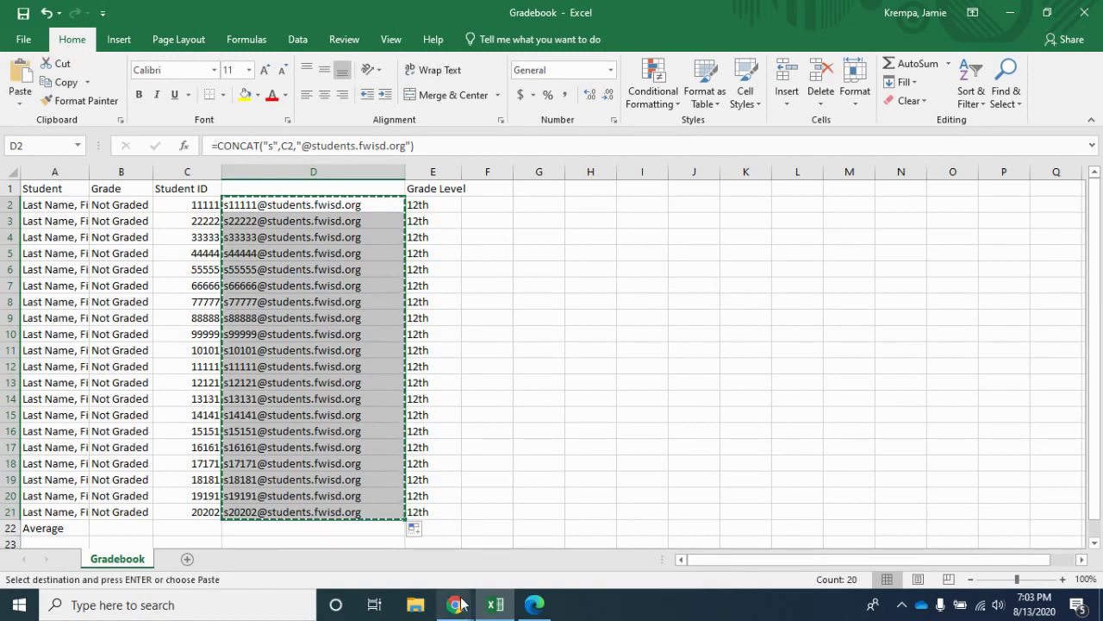
pyautogui.moveTo(455, 605)
pyautogui.click(410, 537)
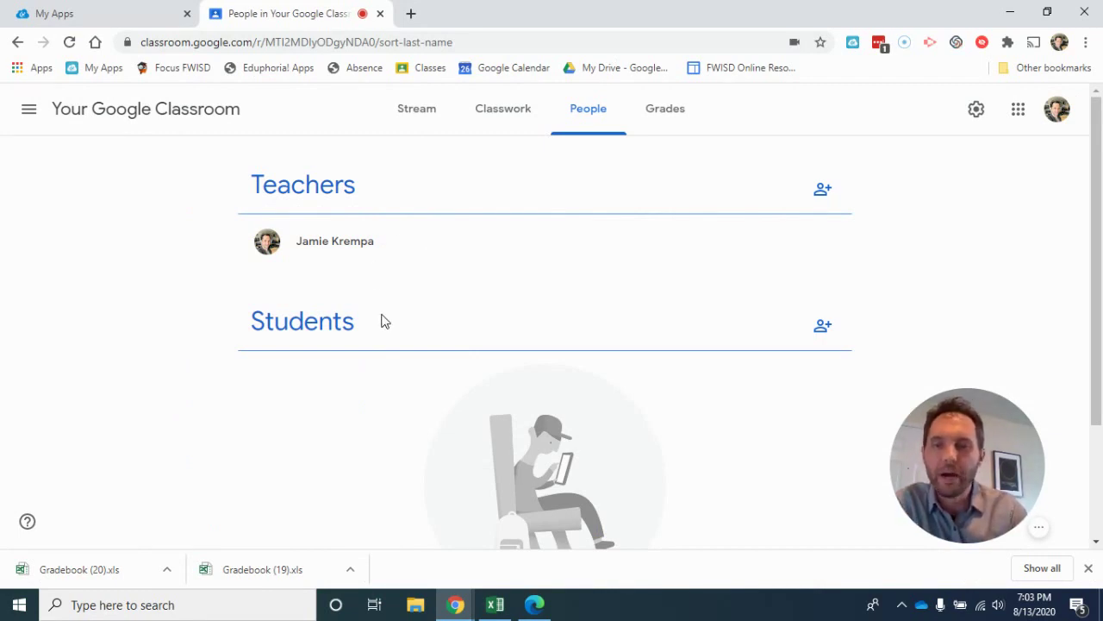
pyautogui.click(824, 328)
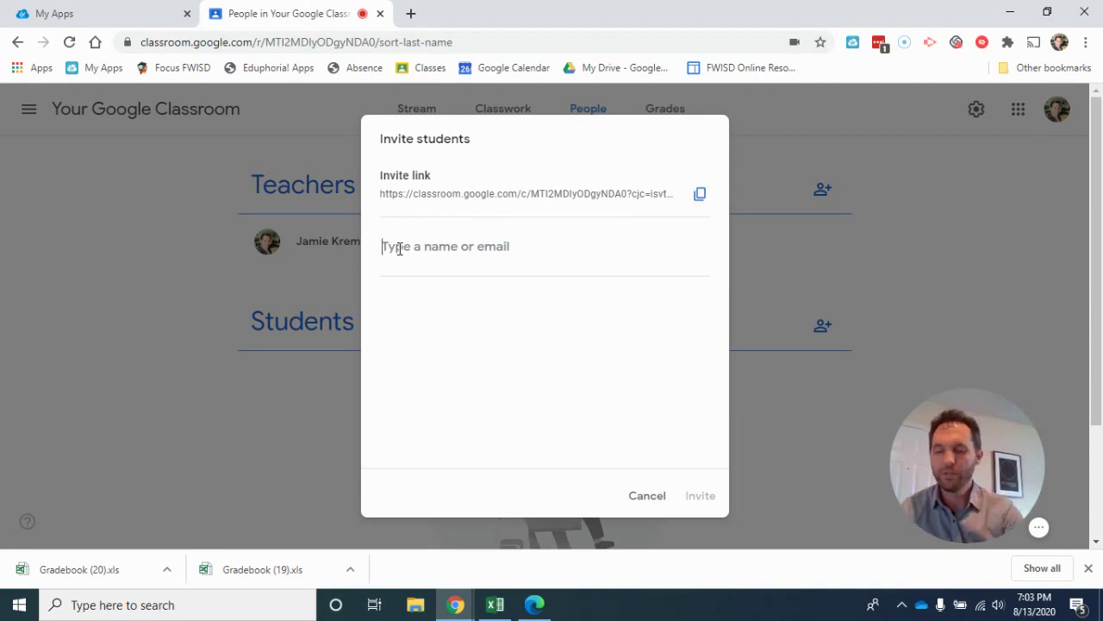
pyautogui.hotkey('ctrl', 'v')
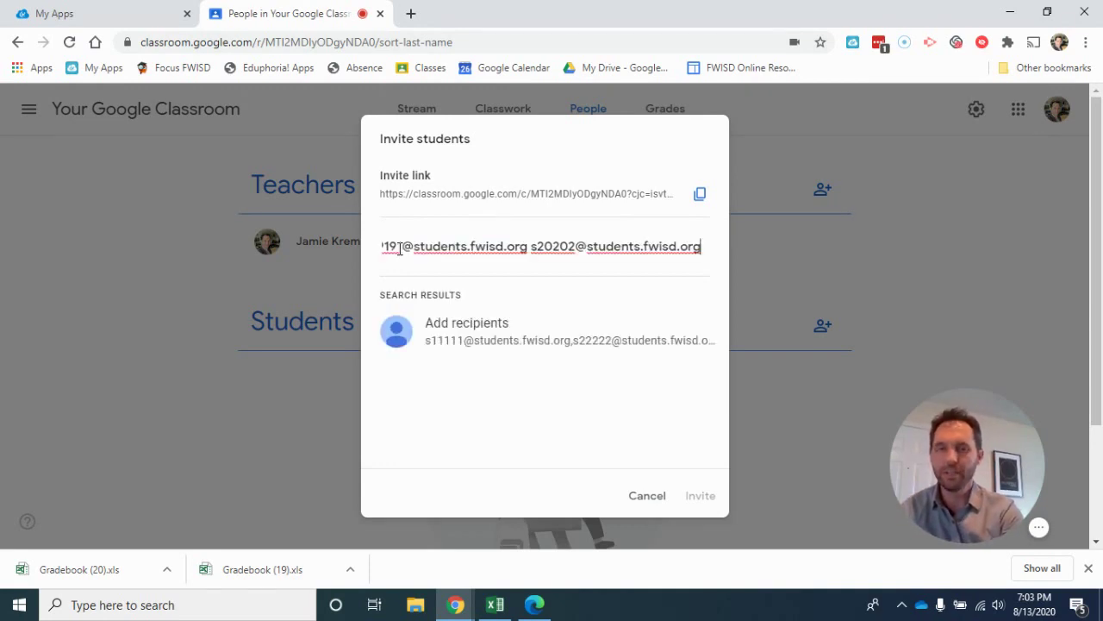
pyautogui.press('Return')
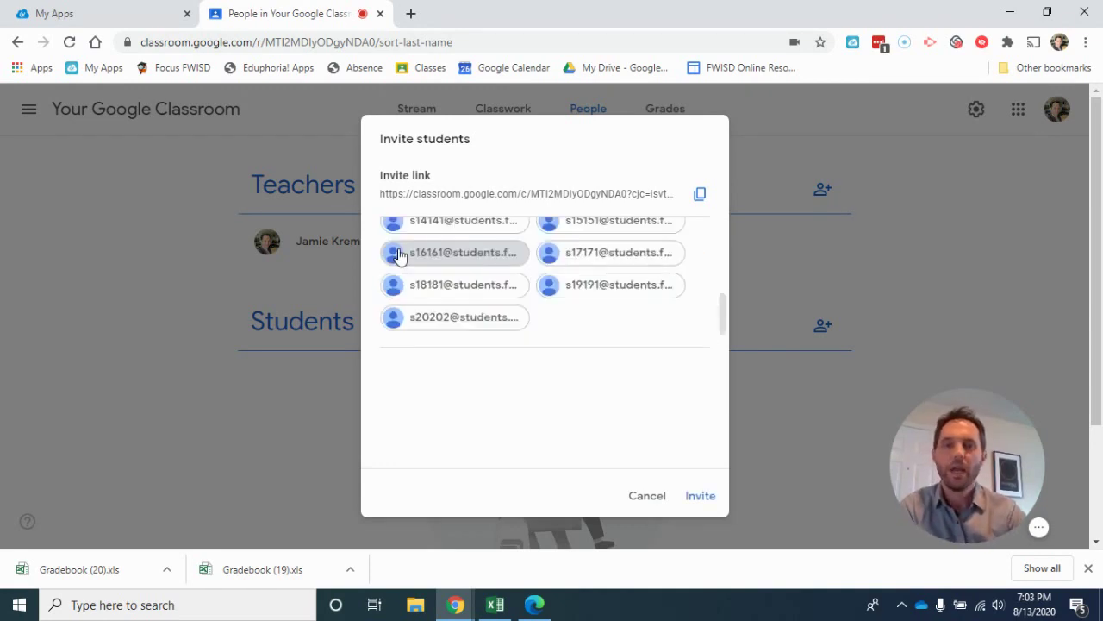
pyautogui.scroll(2, 480, 296)
pyautogui.scroll(2, 474, 275)
pyautogui.scroll(2, 471, 260)
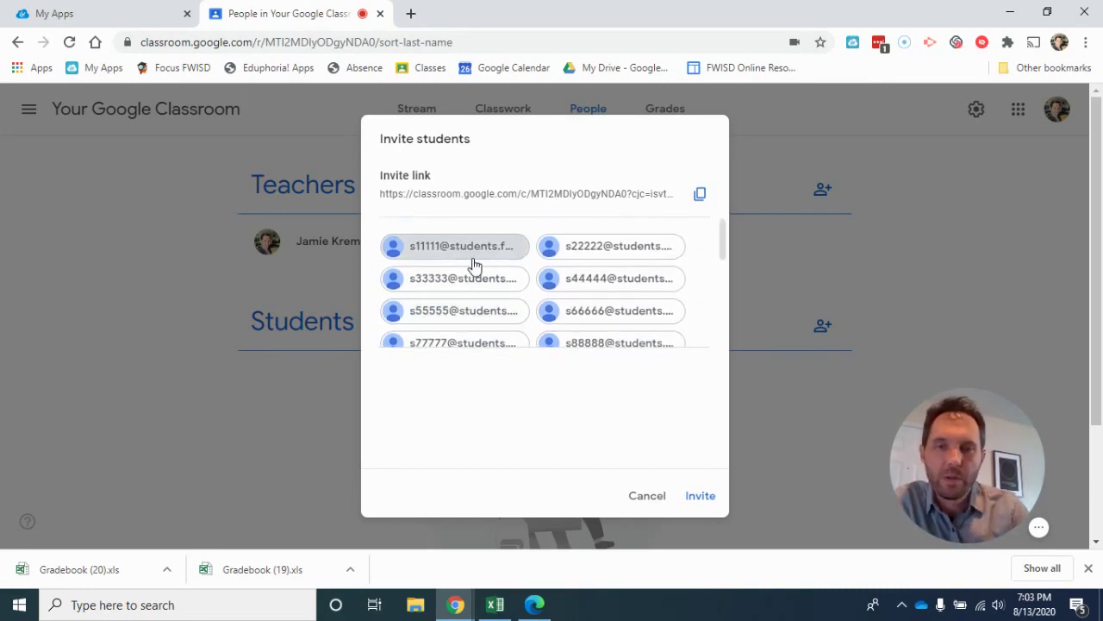